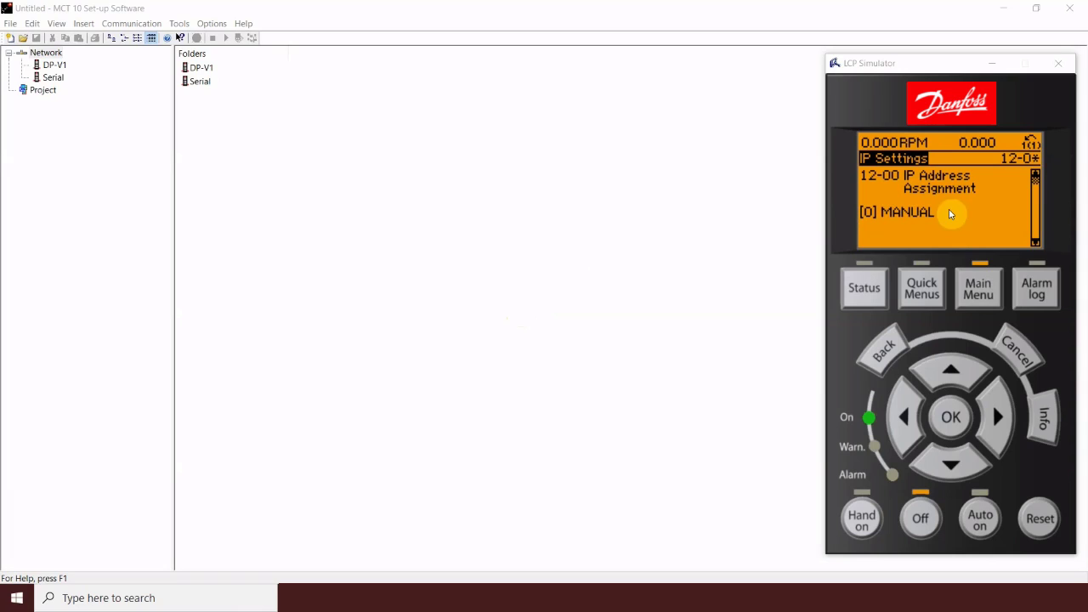
Step the LCP Simulator through 12-01 IP Address 192.168.001.100 to 12-02 Subnet Mask 255.255.255.000.
click(953, 469)
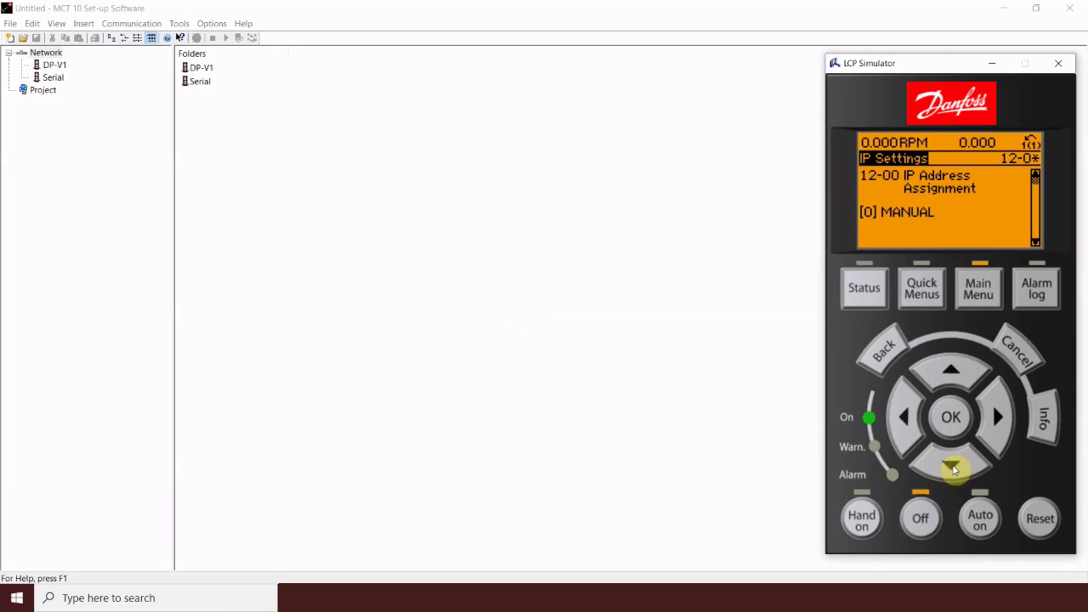
click(953, 469)
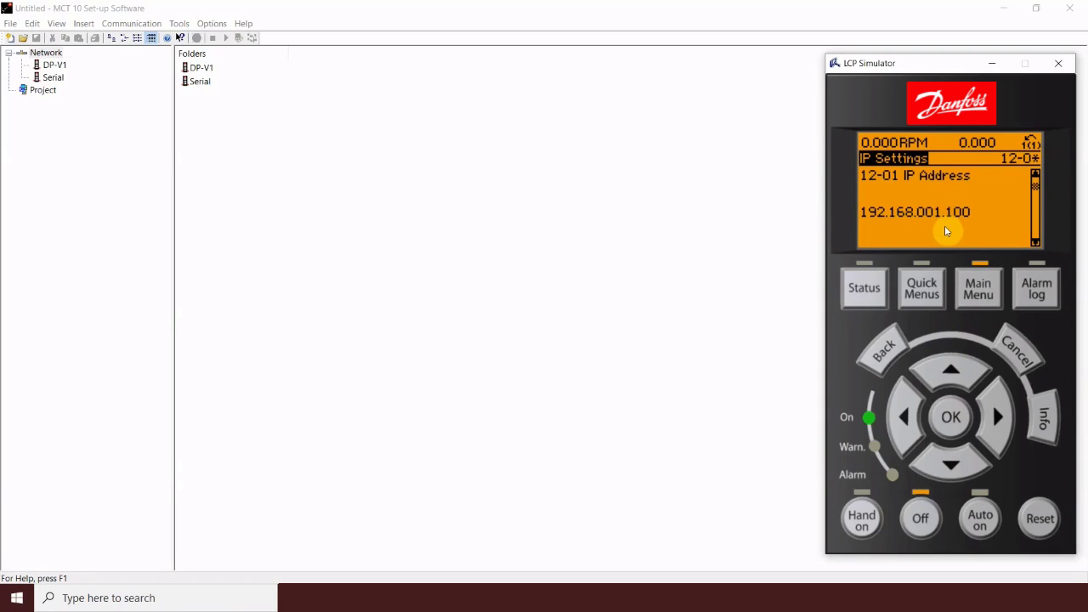
click(953, 466)
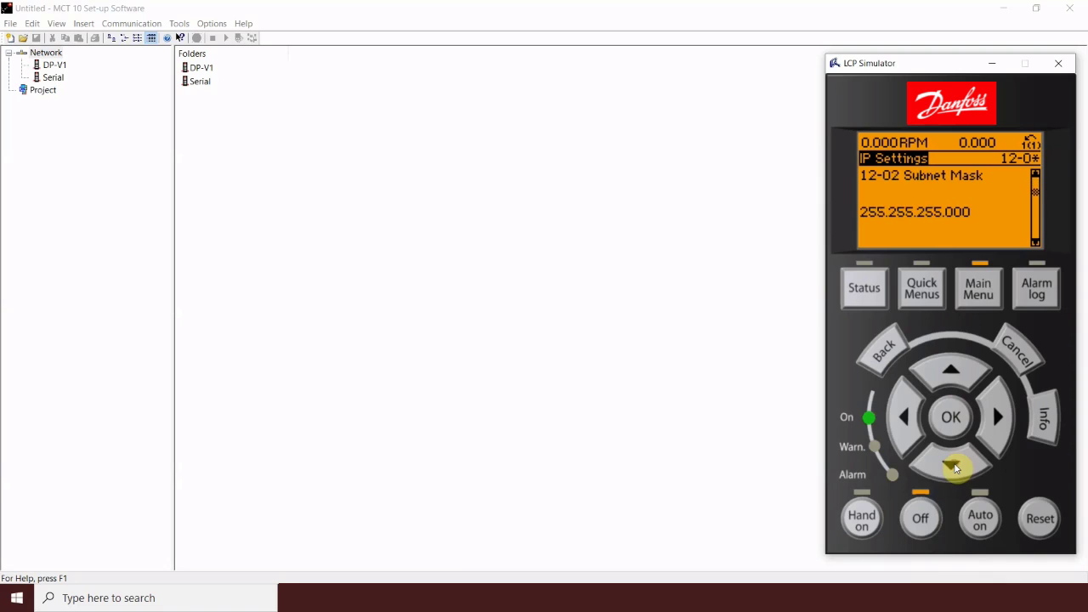
click(553, 270)
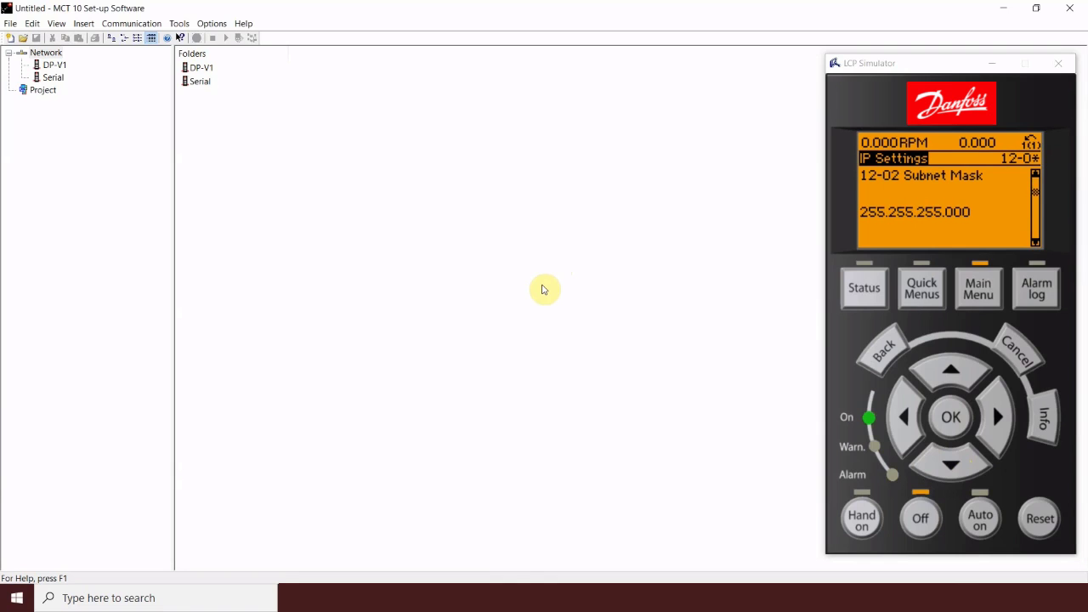
click(122, 597)
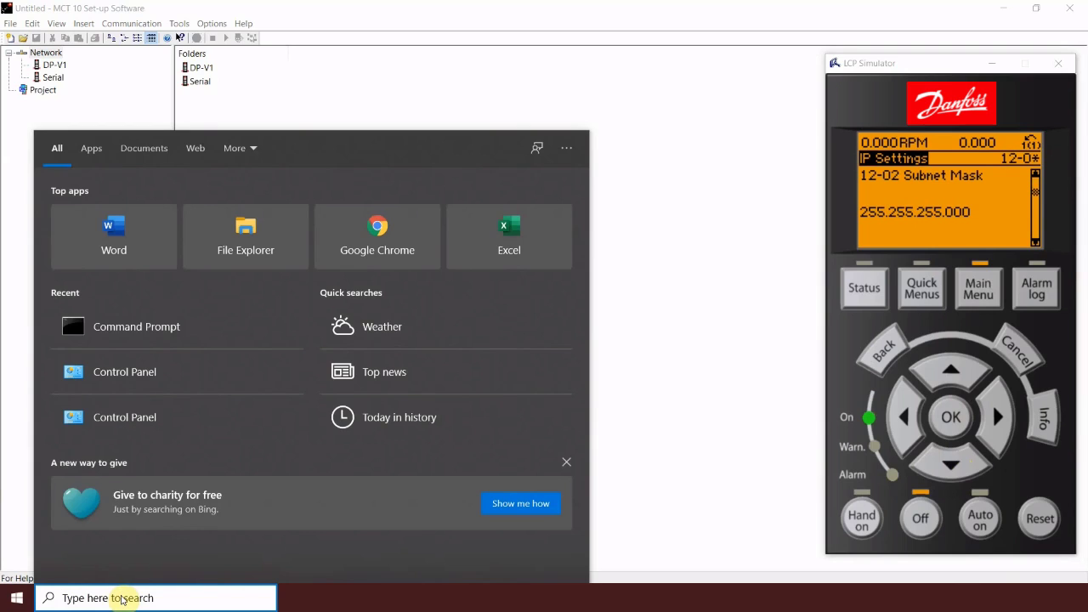
text(cmd)
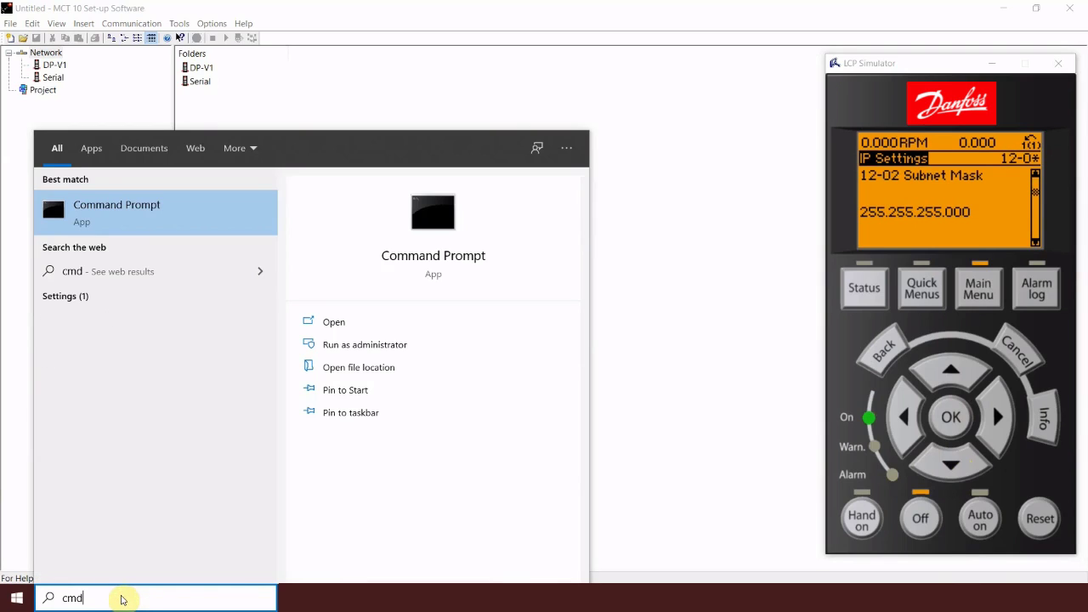
key(Return)
text(ipco)
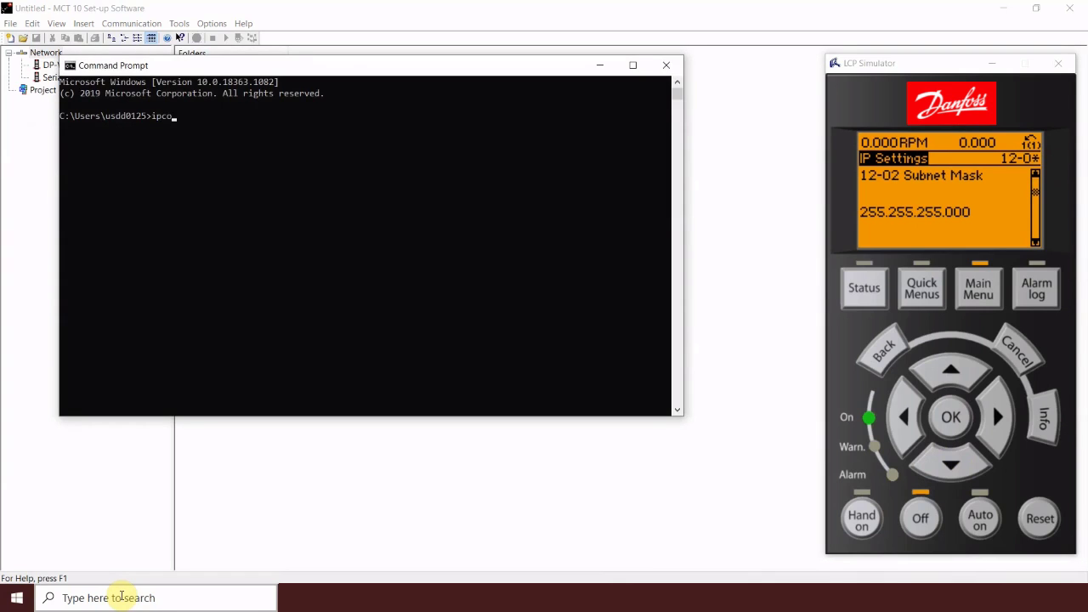
text(nfig)
key(Return)
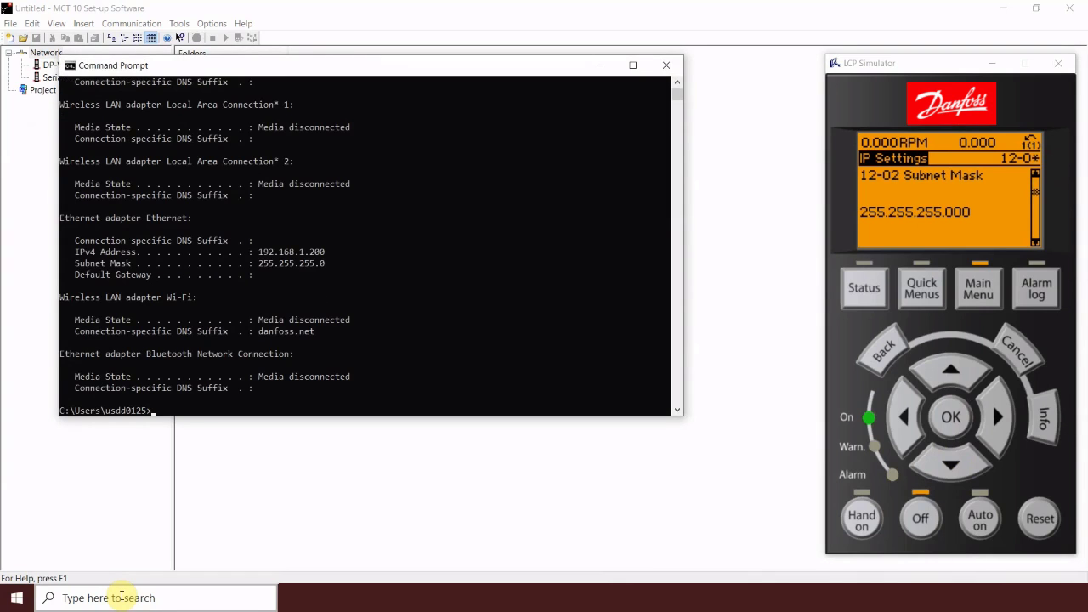
drag(327, 263, 51, 254)
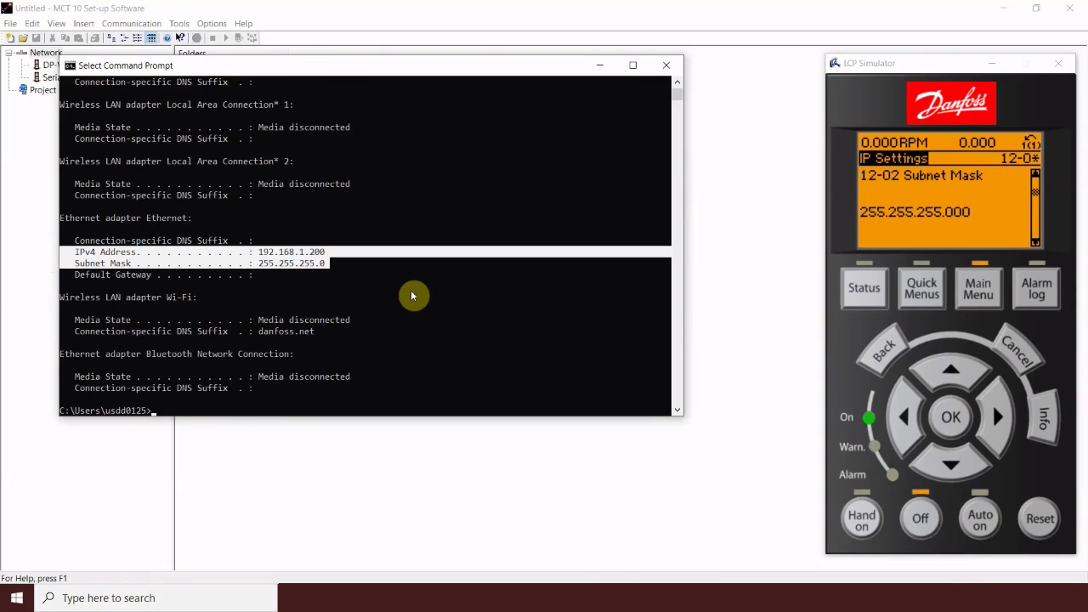
click(666, 66)
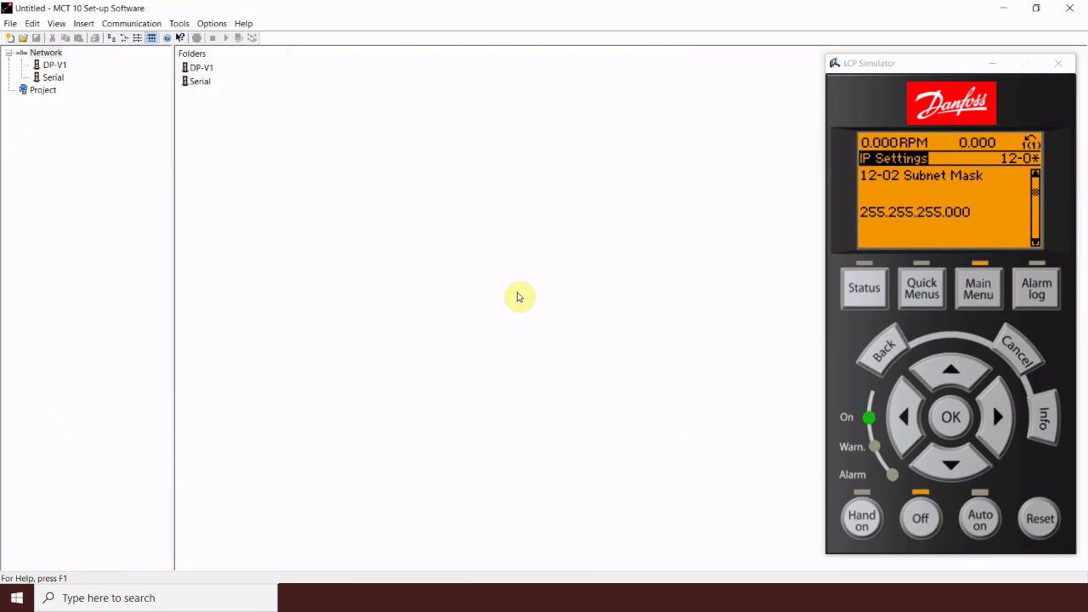
Add a Danfoss.FieldBus.EthernetTSC fieldbus named 'Ethernet' through the Network node's fieldbus configuration.
click(52, 77)
click(47, 54)
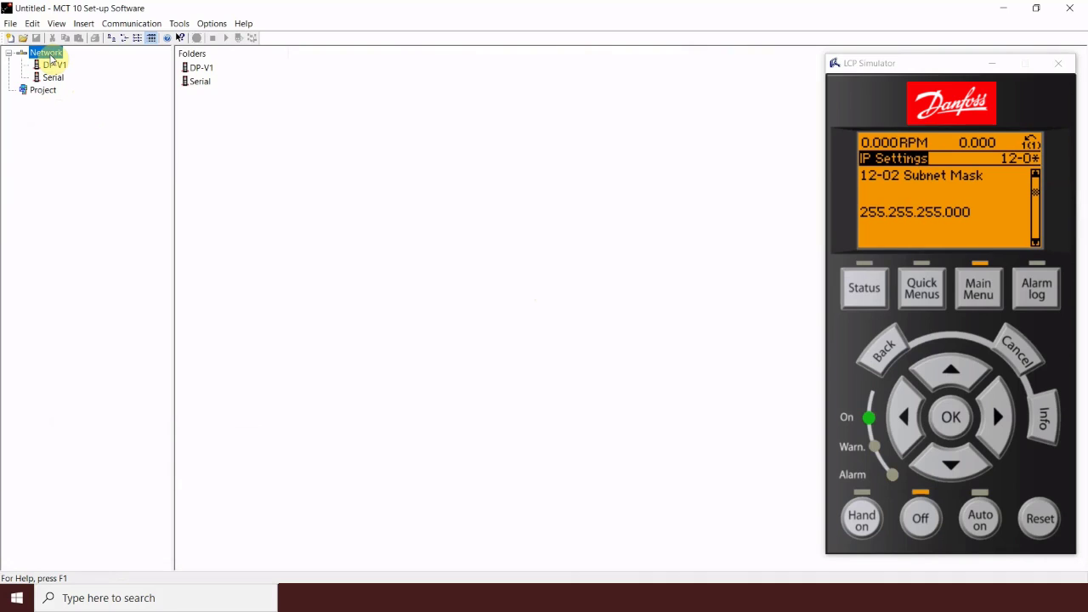
right_click(51, 60)
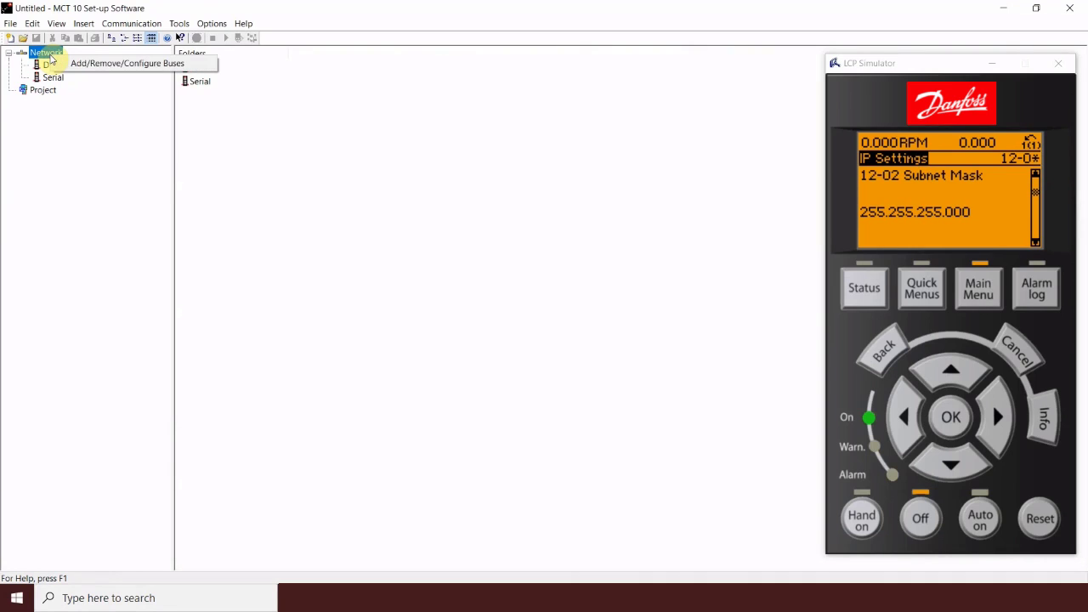
click(113, 64)
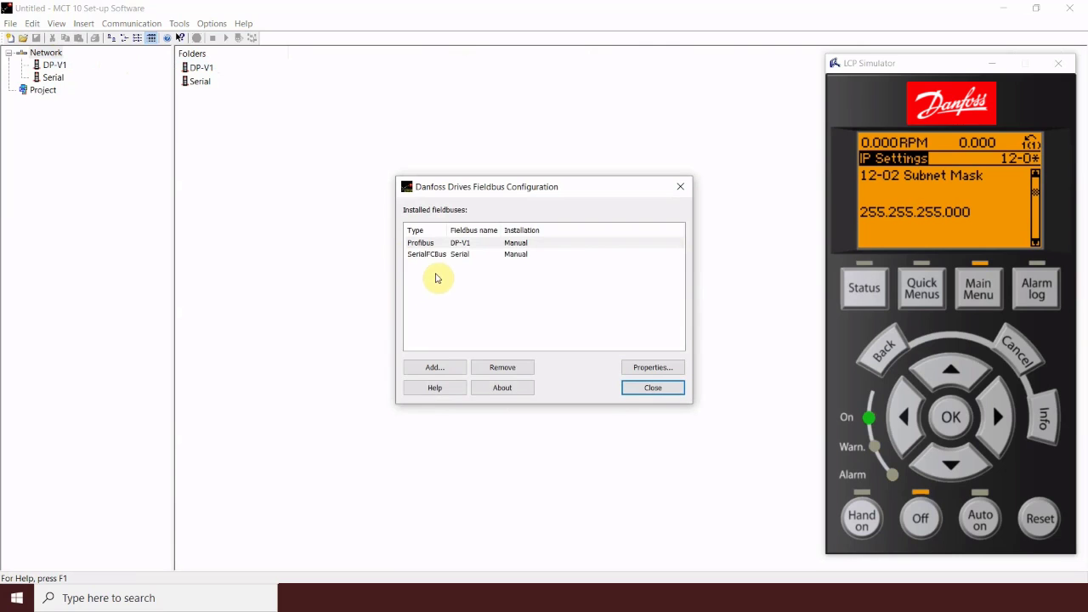
click(433, 370)
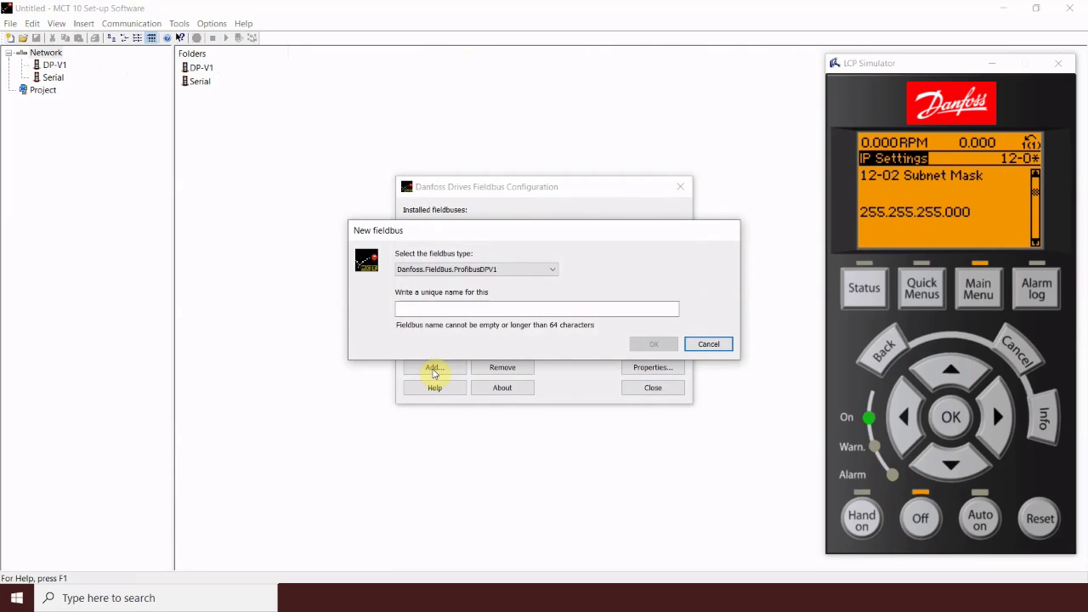
click(554, 270)
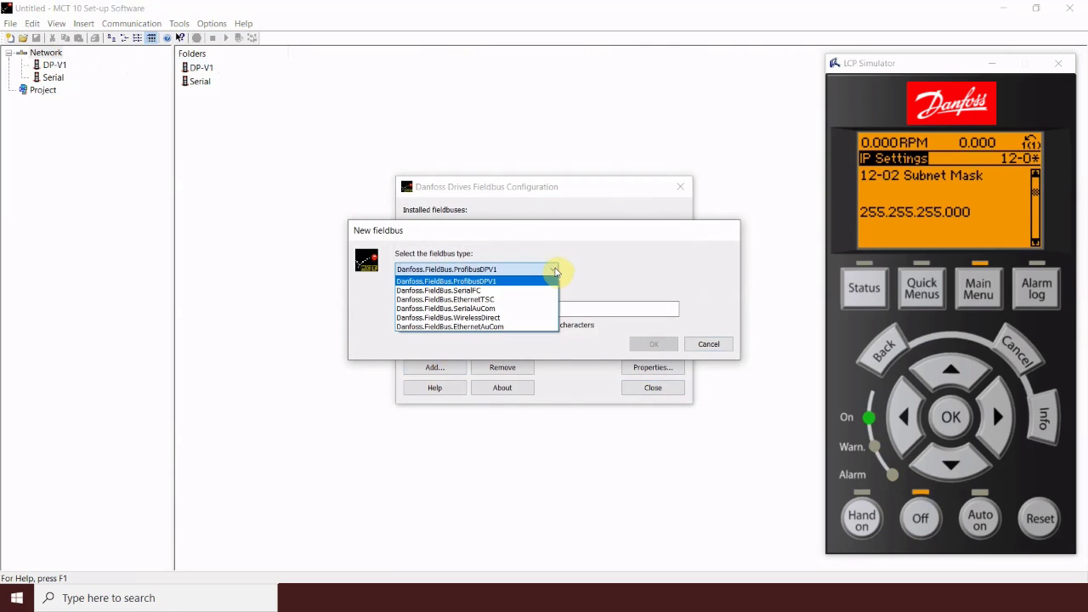
click(499, 300)
click(478, 309)
text(E)
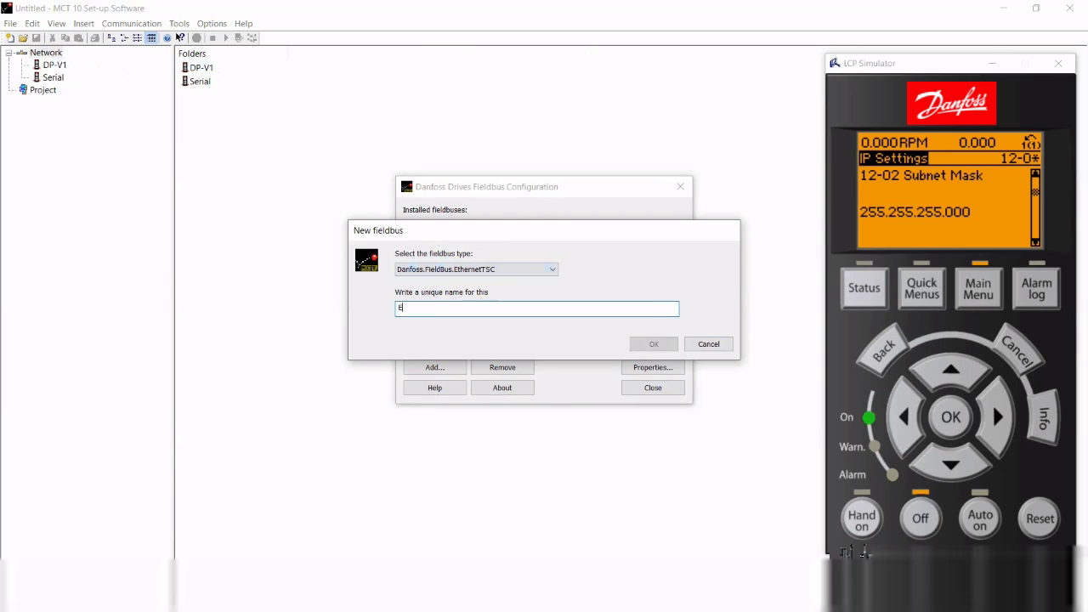
text(thernet)
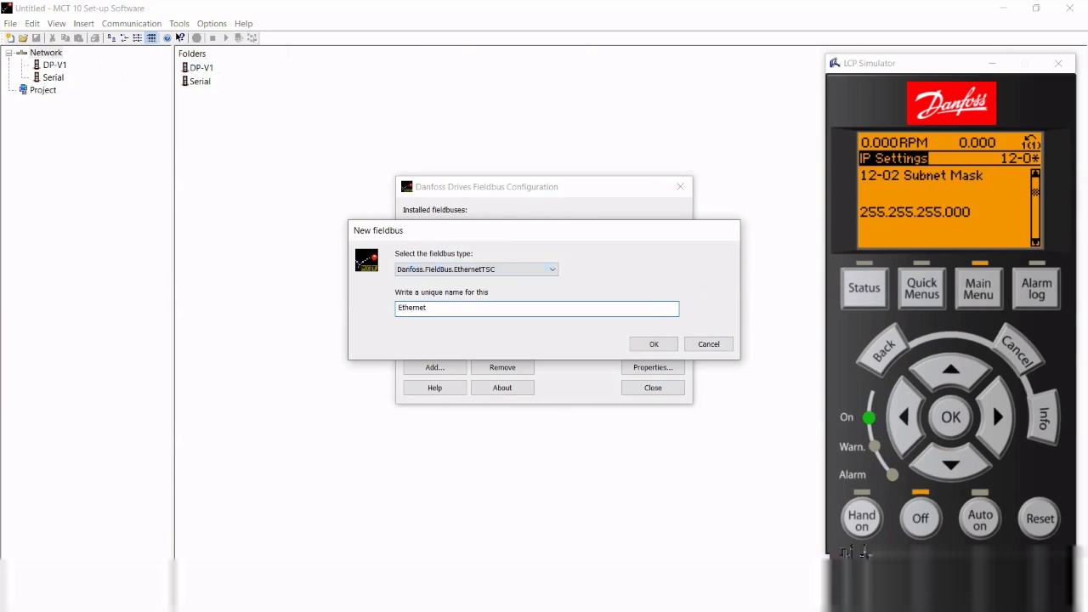
click(653, 344)
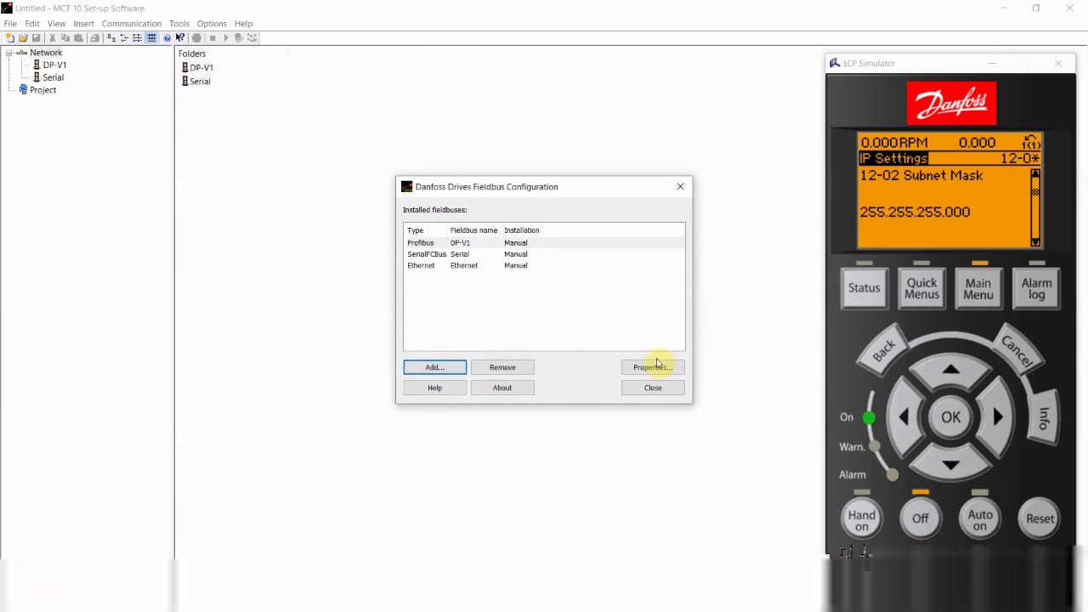
click(653, 387)
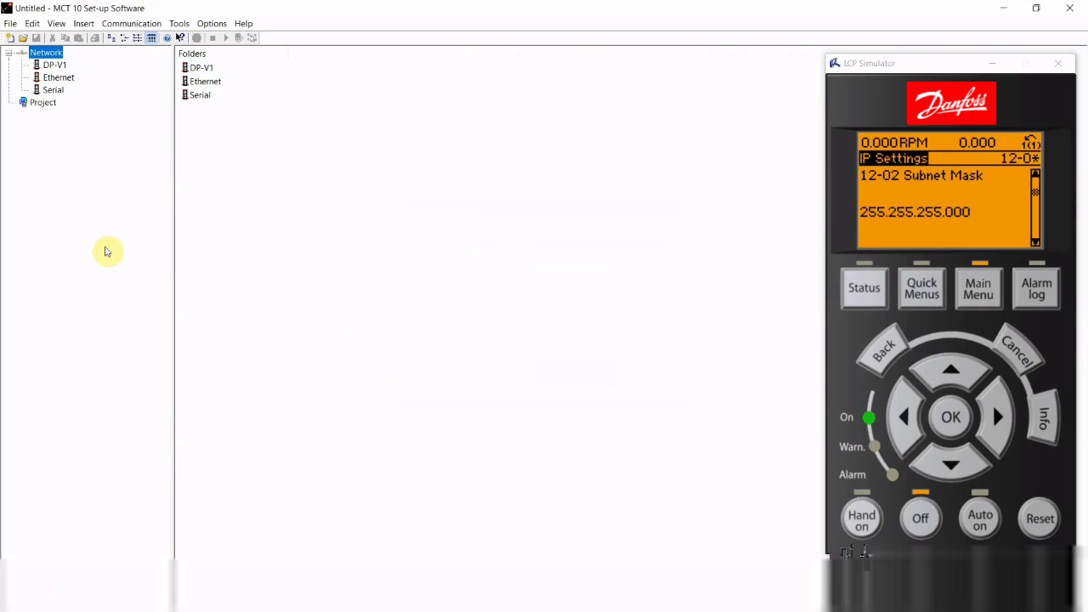
Scan the Ethernet bus for active drives to discover the FC-202 at 192.168.1.100.
click(57, 77)
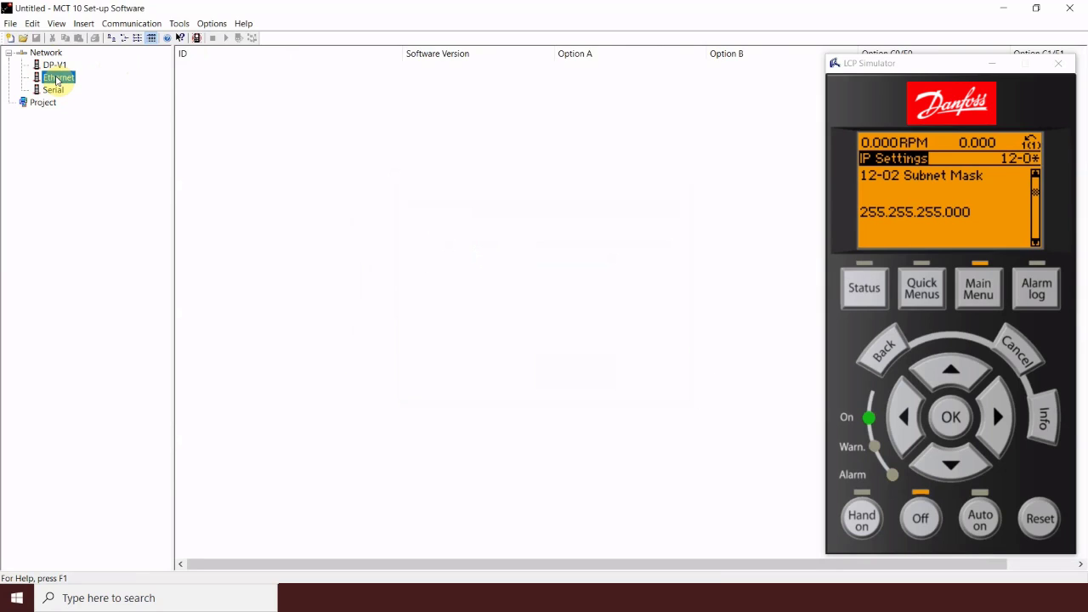
right_click(57, 79)
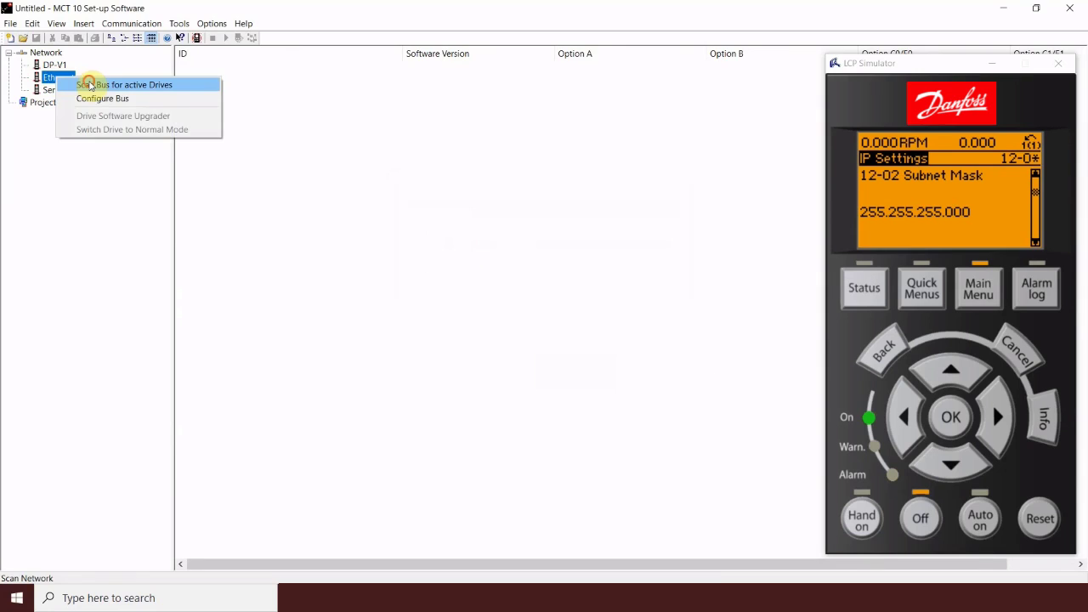
click(91, 86)
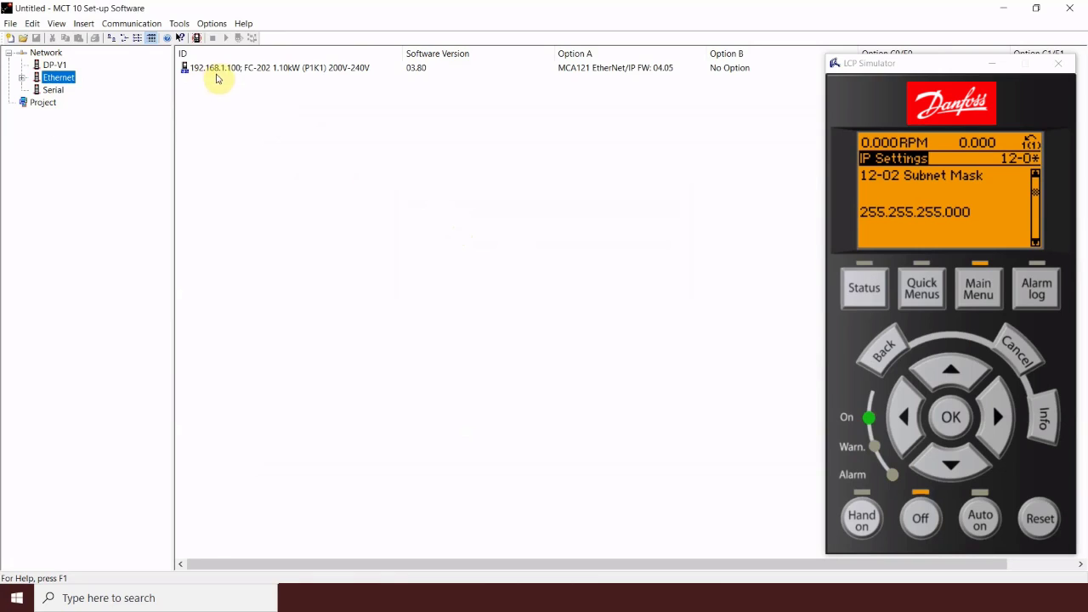
Expand the FC-202 drive, view All Parameters and its information page, then reselect Ethernet.
click(22, 77)
click(35, 90)
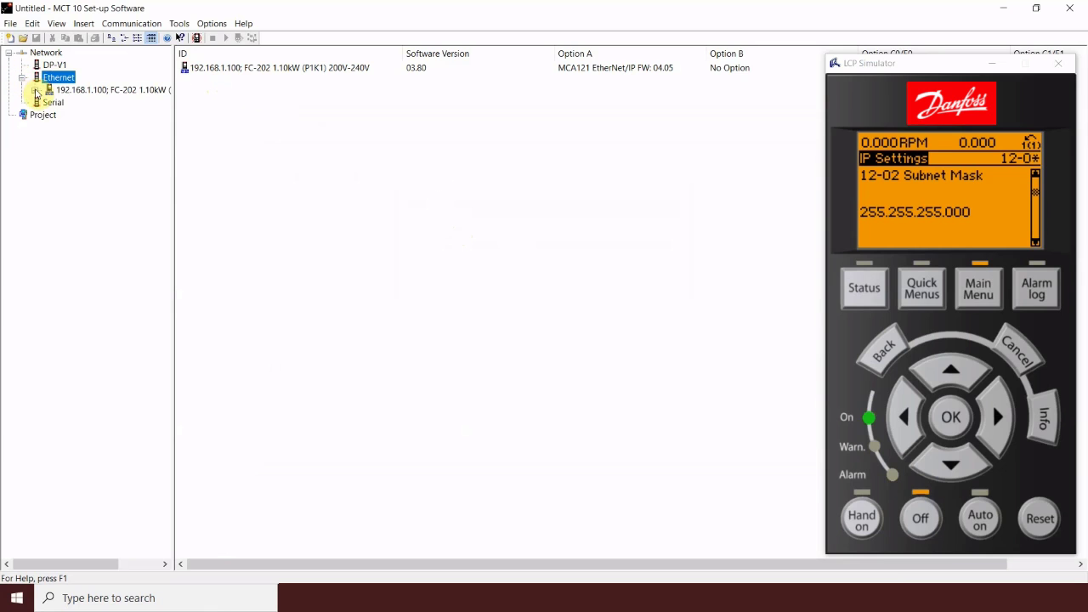
click(75, 115)
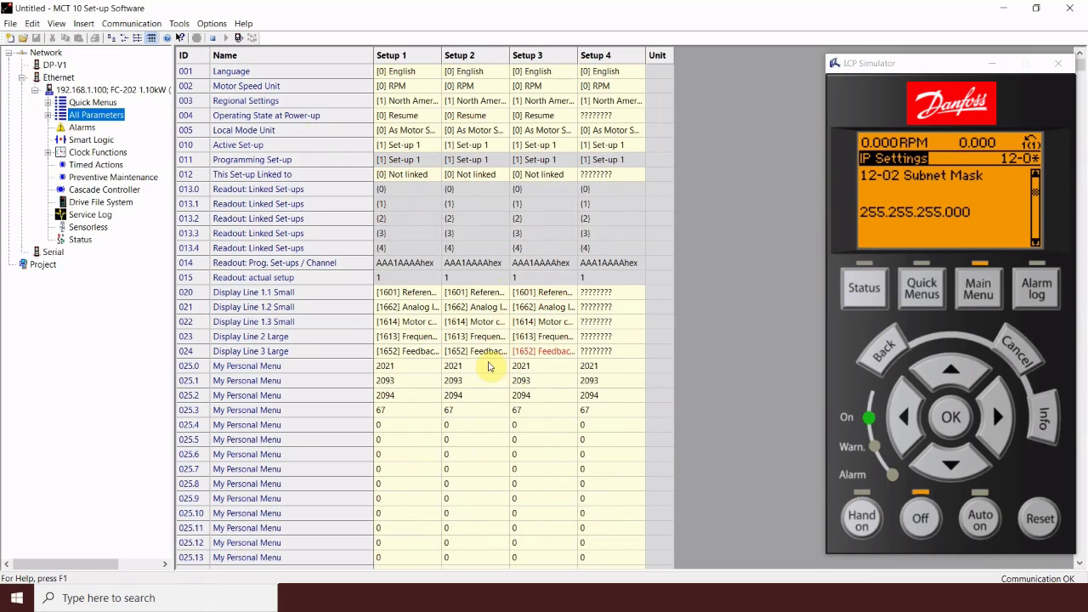
click(36, 90)
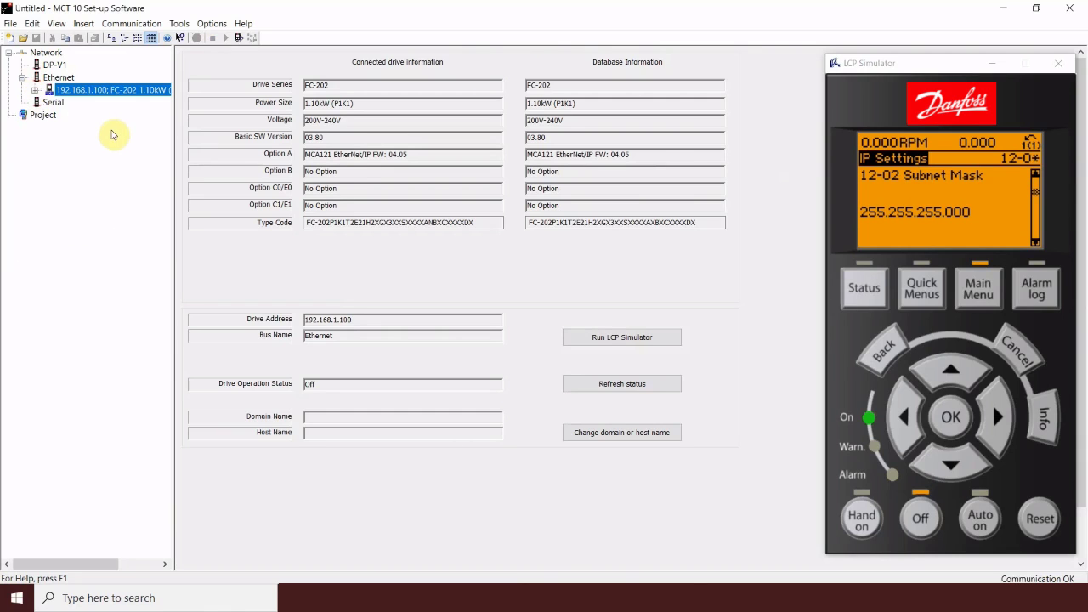
click(61, 82)
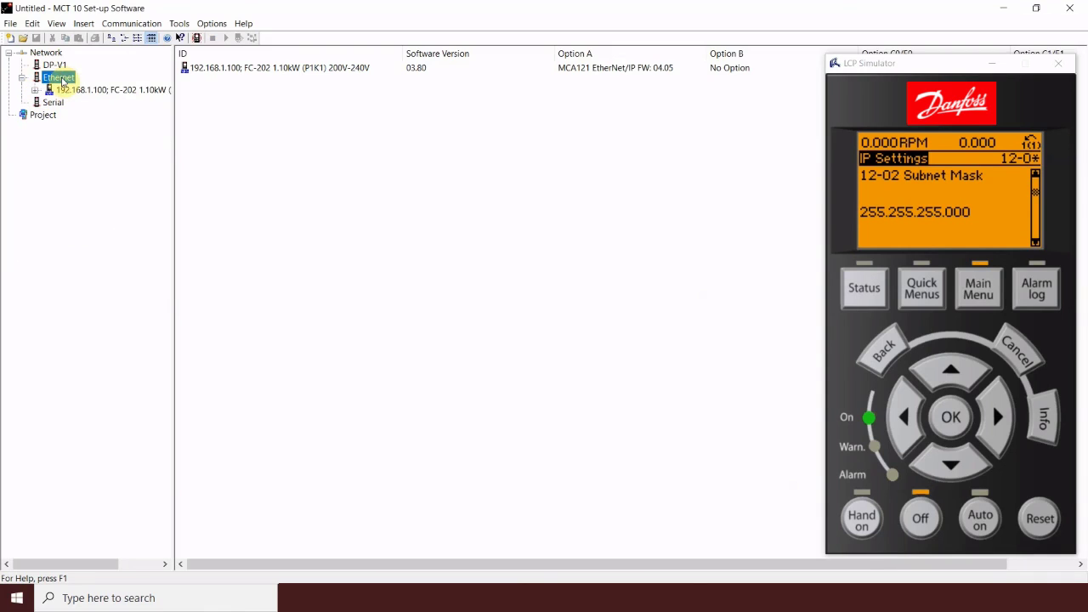
right_click(61, 81)
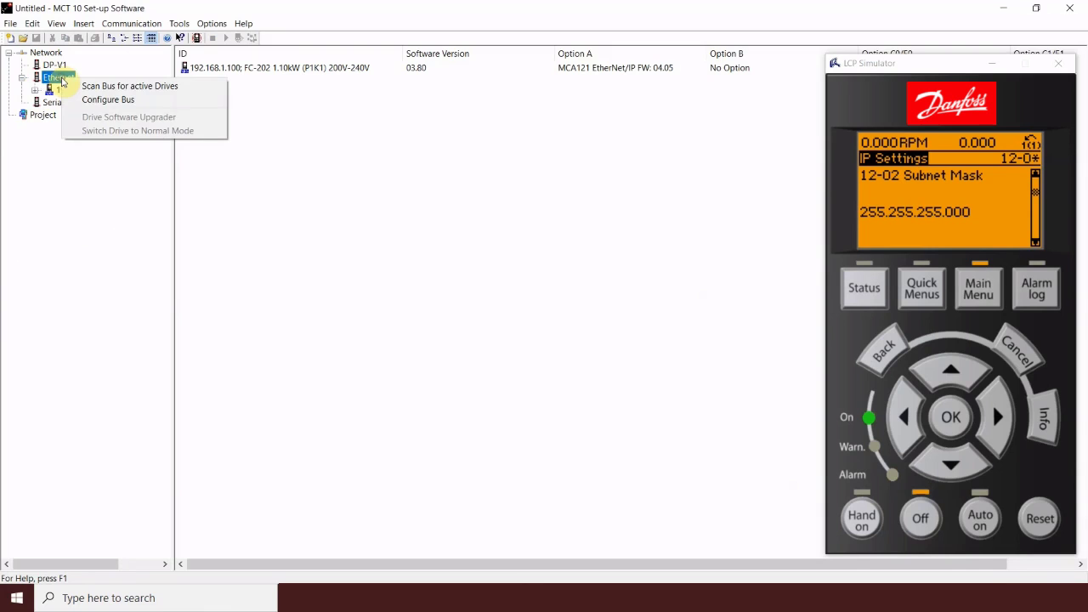
click(106, 99)
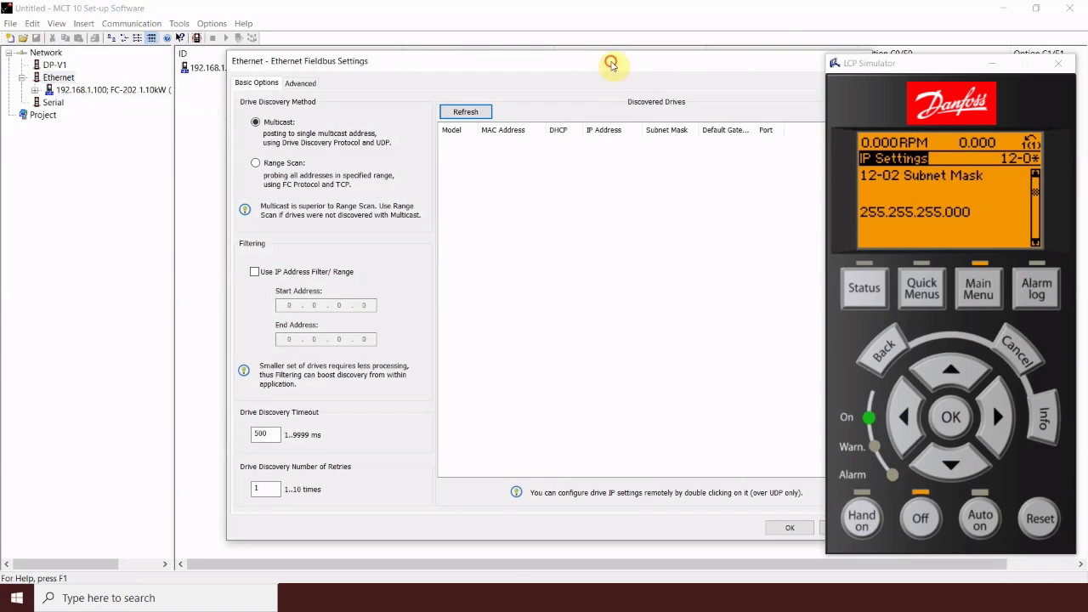
drag(612, 61, 476, 45)
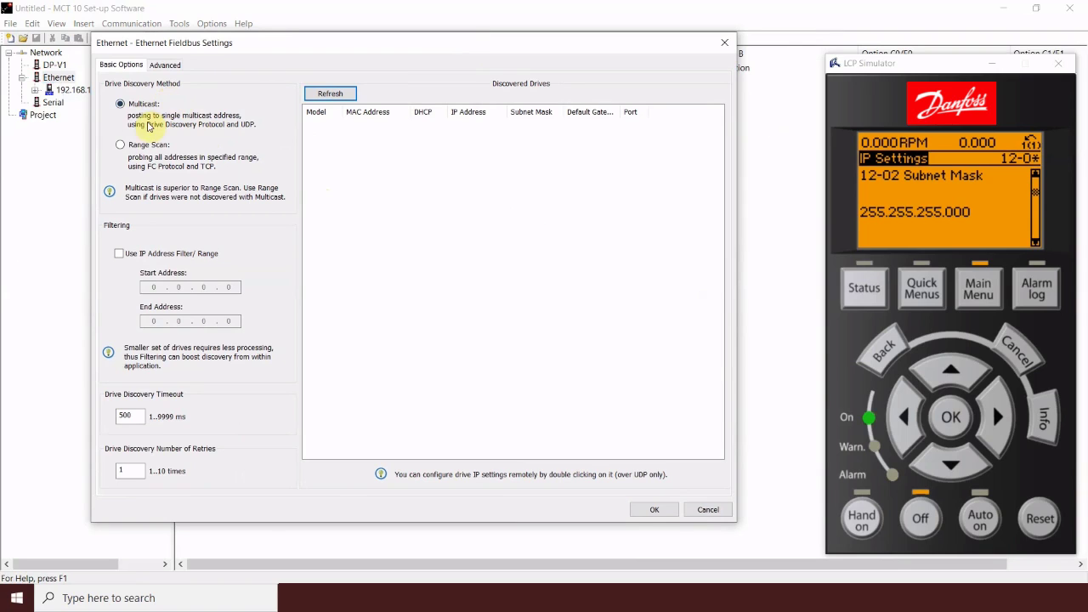
click(121, 147)
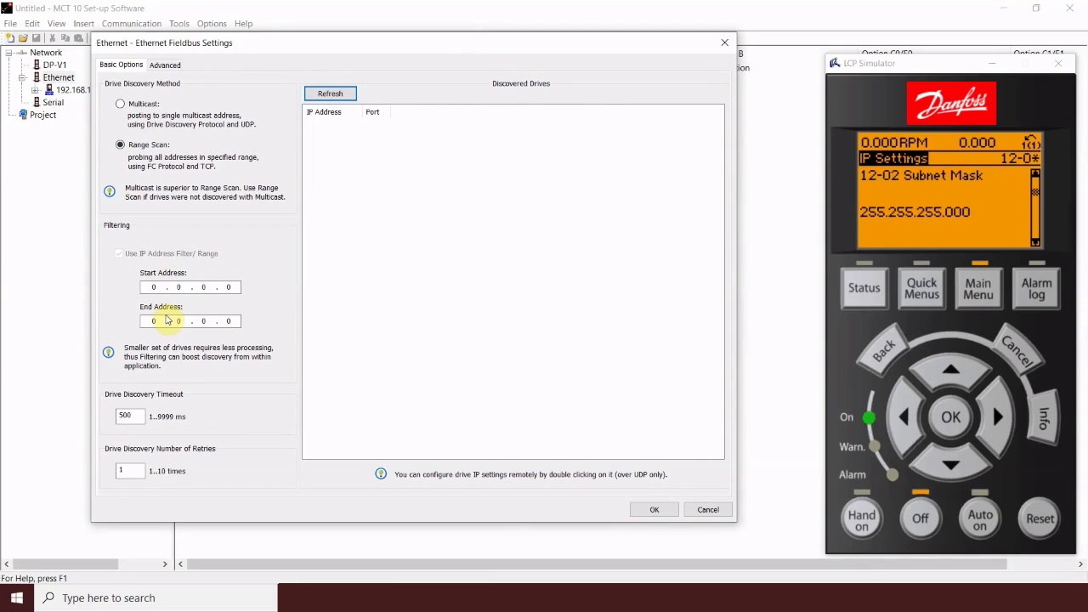
click(120, 104)
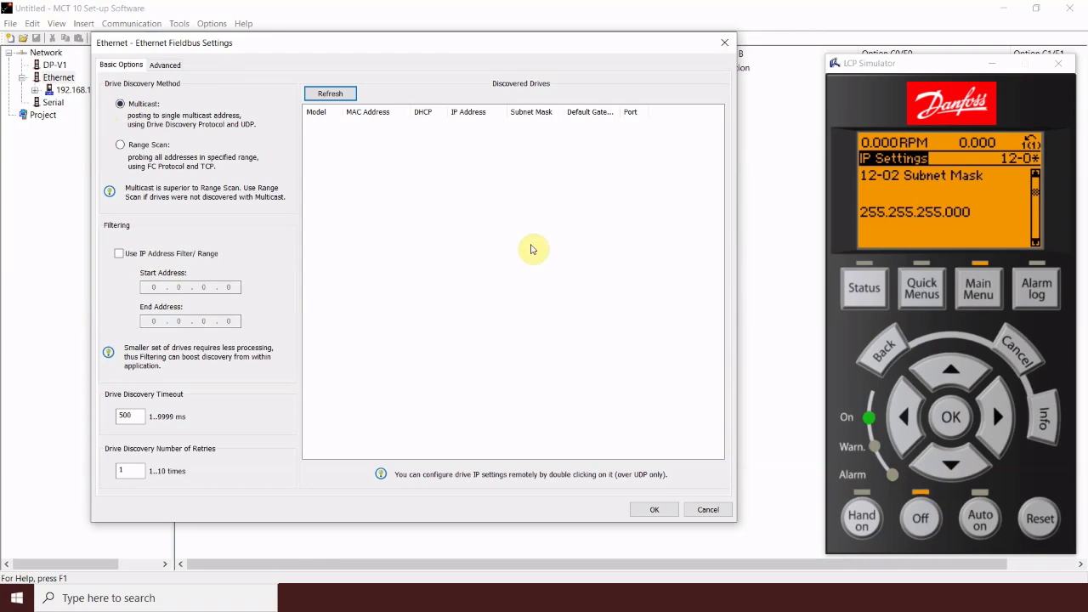
click(328, 99)
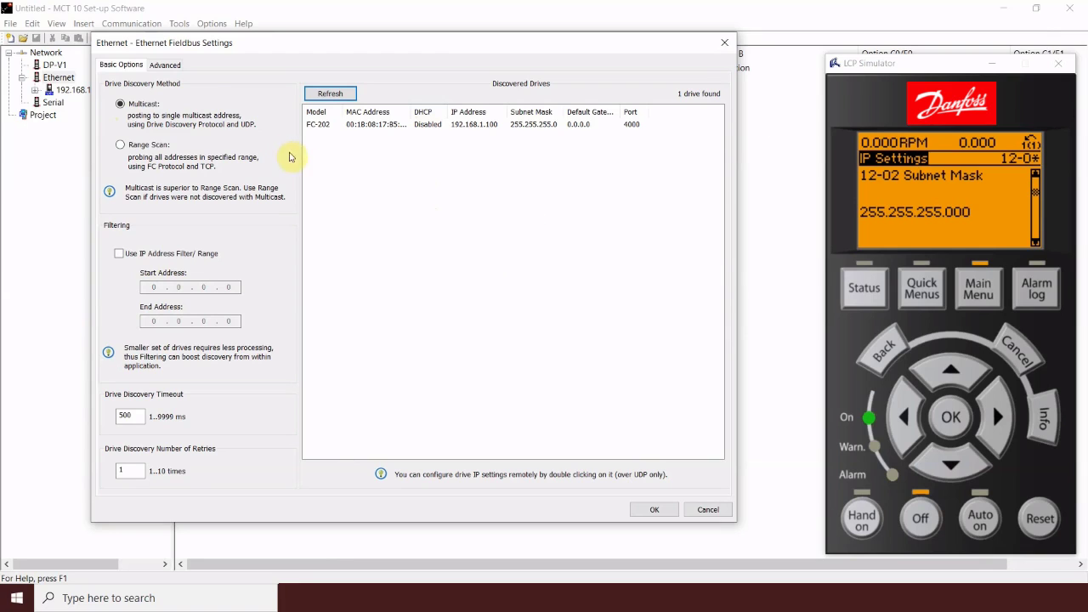
click(328, 96)
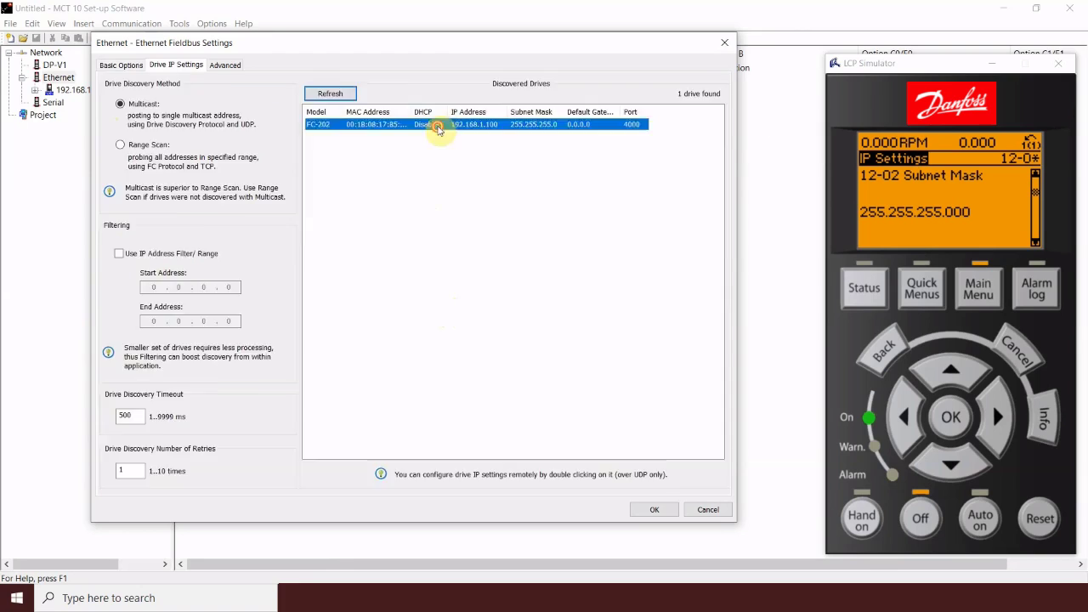
double_click(438, 128)
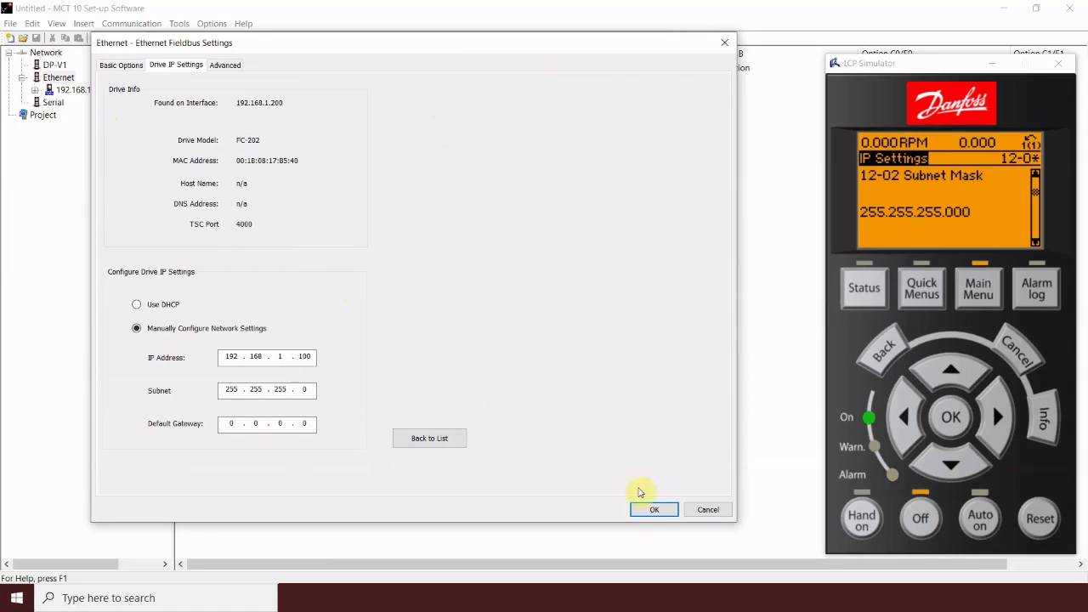
click(655, 510)
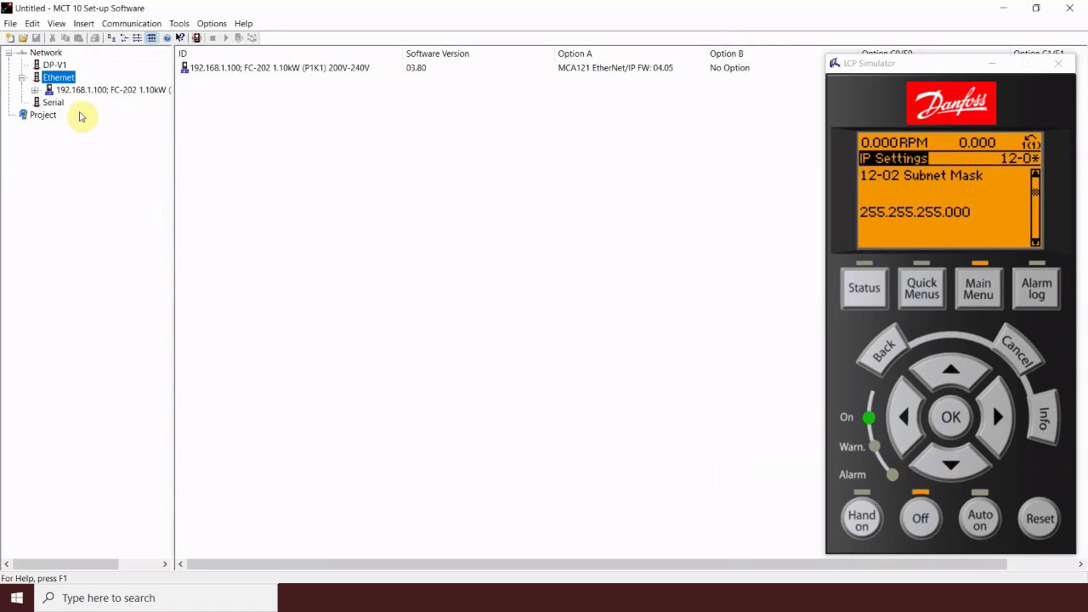